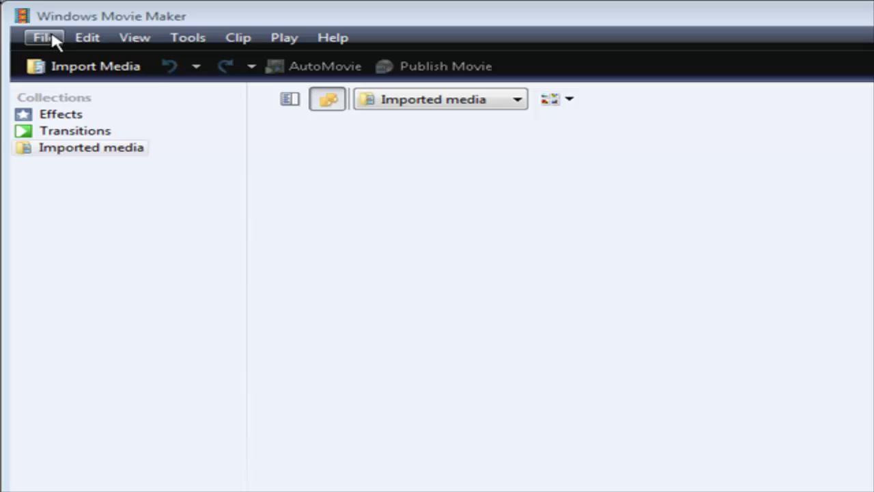
Import v1.wmv from the wmv folder and place the clip on the video timeline.
{"action": "left_click", "coordinate": [93, 68]}
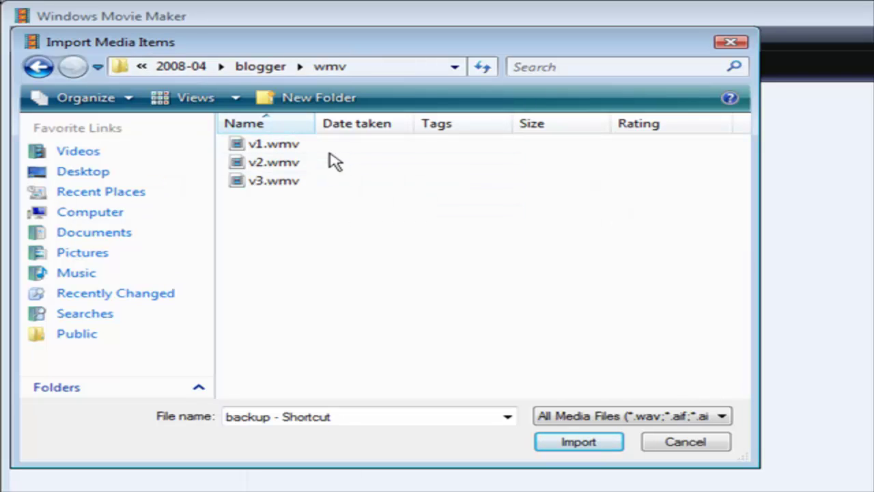
{"action": "left_click", "coordinate": [301, 149]}
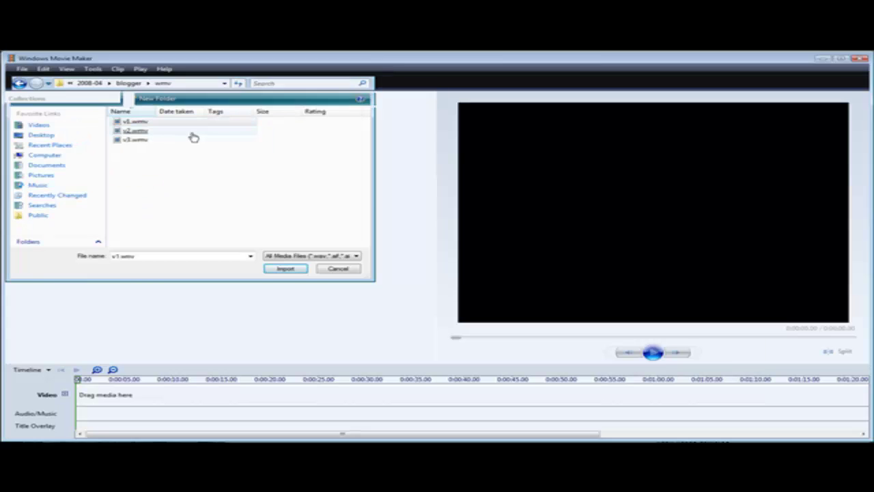
{"action": "key", "text": "Return"}
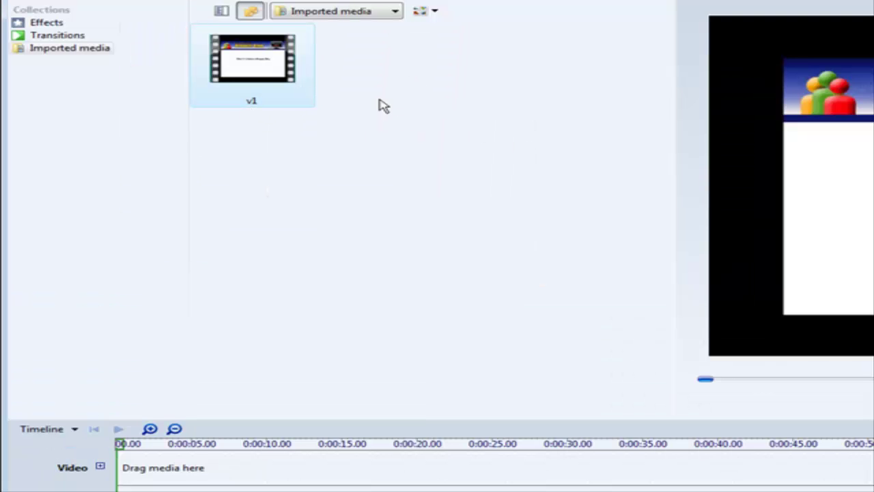
{"action": "mouse_move", "coordinate": [253, 60]}
{"action": "left_mouse_down"}
{"action": "mouse_move", "coordinate": [241, 364]}
{"action": "mouse_move", "coordinate": [222, 475]}
{"action": "mouse_move", "coordinate": [242, 469]}
{"action": "left_mouse_up"}
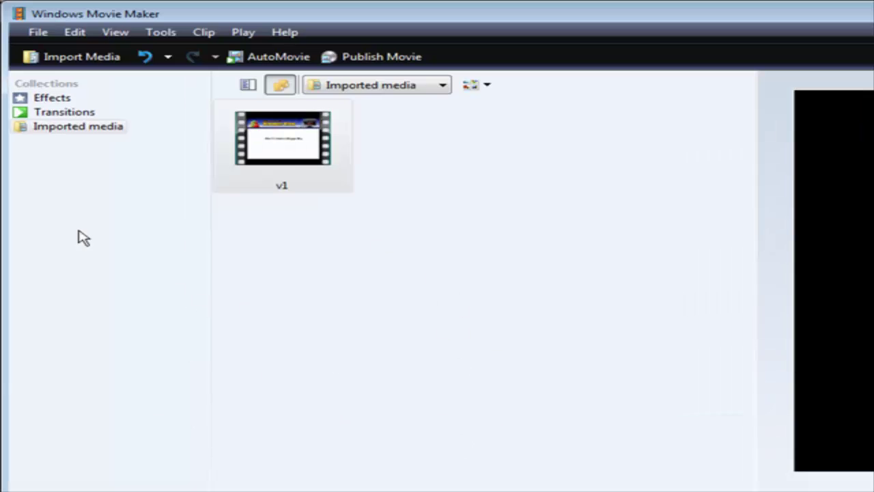
Create a title overlaid on the selected v1 clip and begin entering 'See more at' as its text.
{"action": "left_click", "coordinate": [169, 36]}
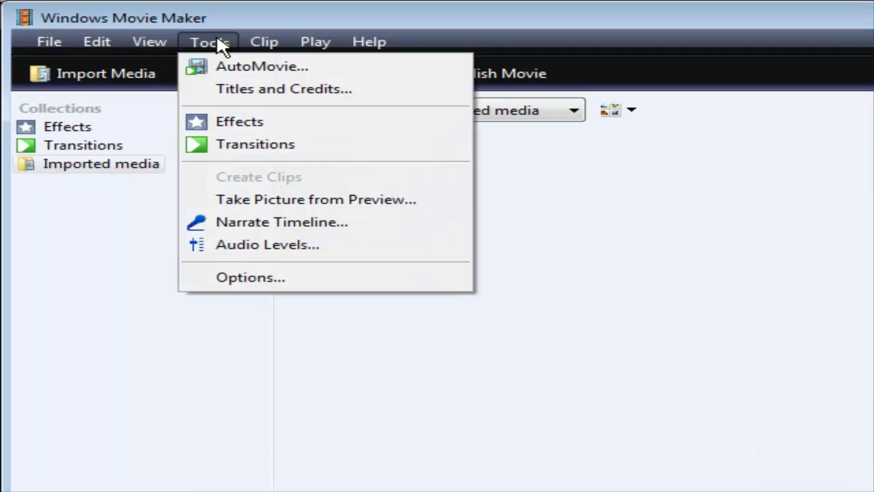
{"action": "left_click", "coordinate": [242, 91]}
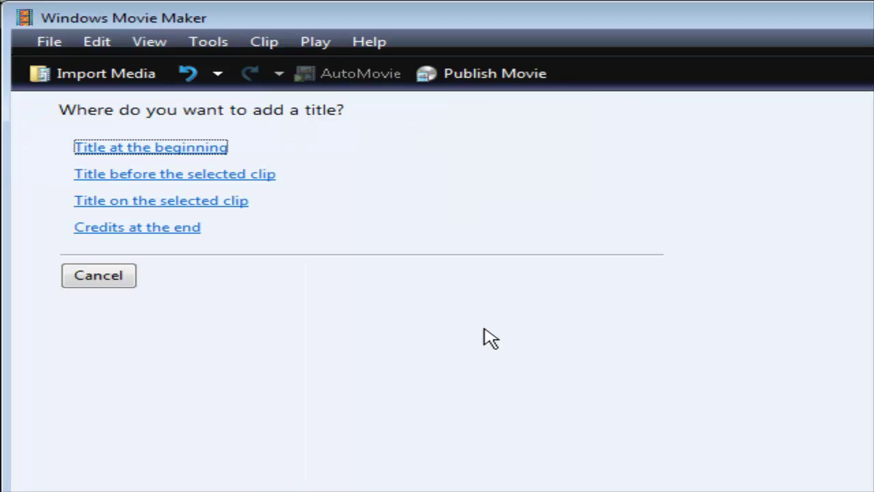
{"action": "left_click", "coordinate": [222, 201]}
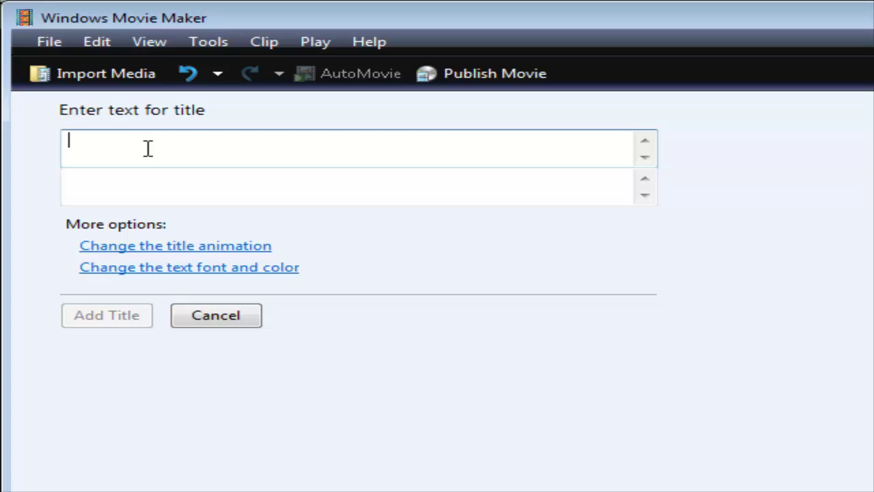
{"action": "type", "text": "Pr"}
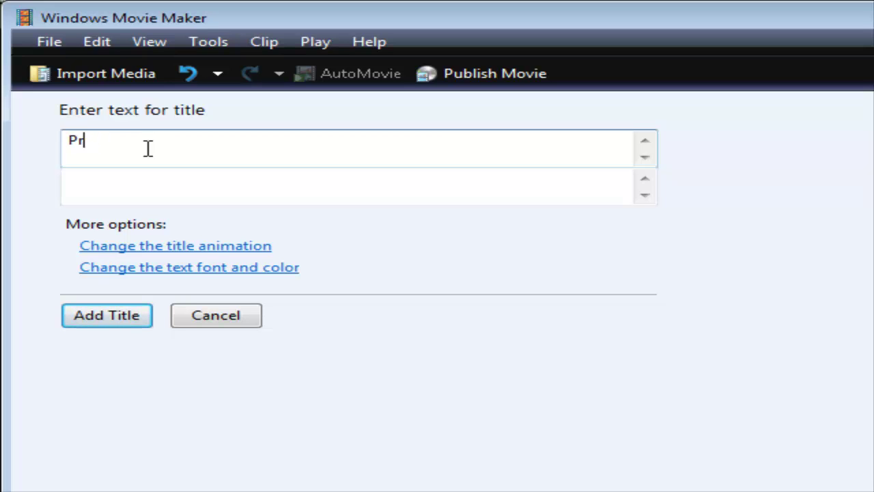
{"action": "key", "text": "BackSpace"}
{"action": "key", "text": "BackSpace"}
{"action": "type", "text": "See more at"}
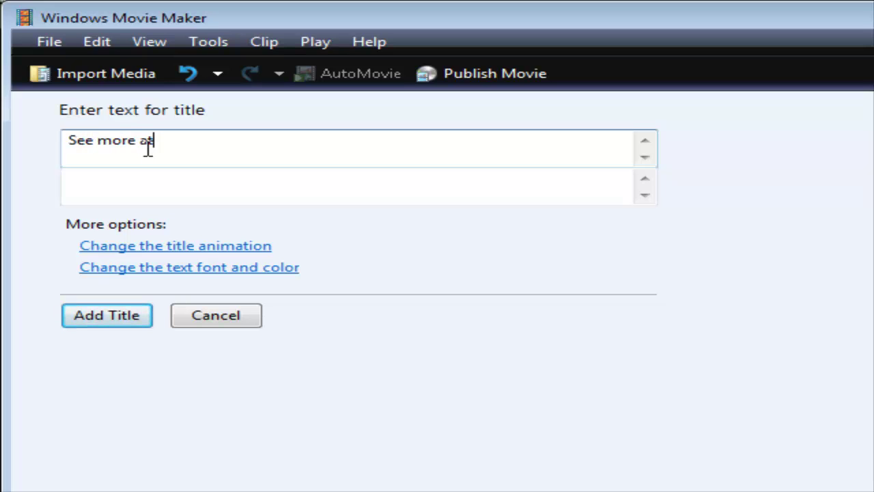
{"action": "type", "text": "website.c"}
{"action": "type", "text": "om"}
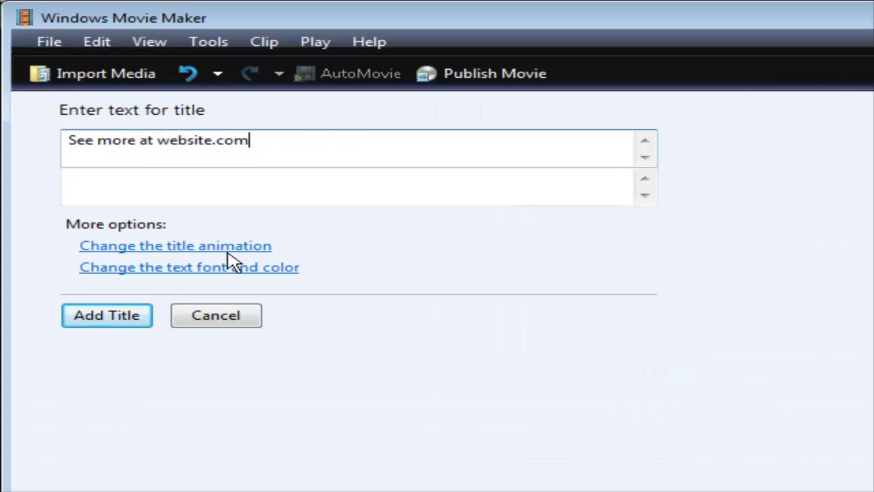
Preview title animations and settle on Fly In, Fly Out for the title.
{"action": "left_click", "coordinate": [100, 161]}
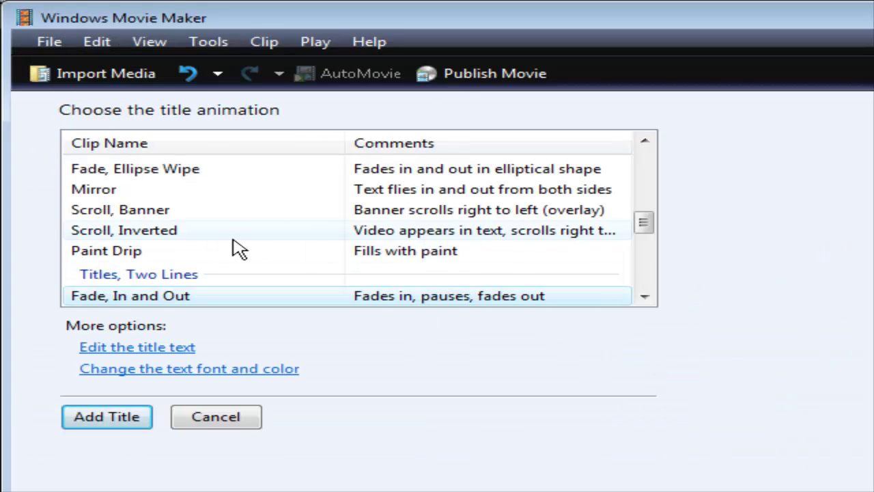
{"action": "left_click", "coordinate": [177, 237]}
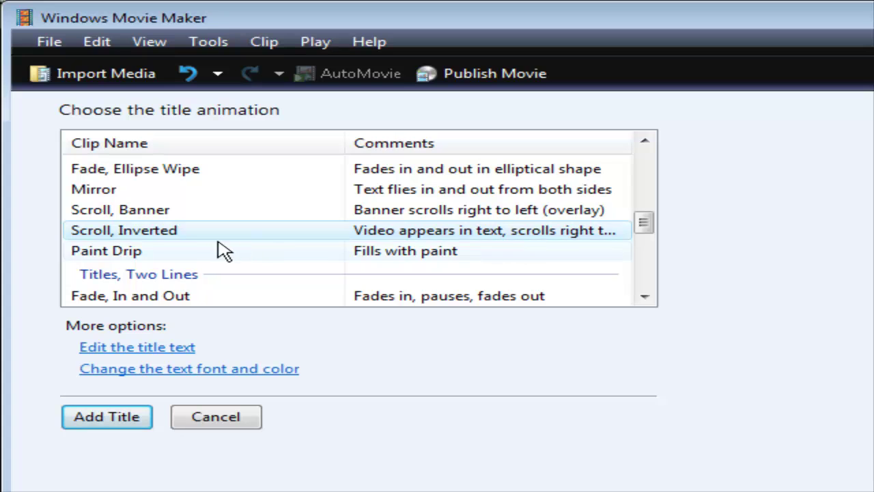
{"action": "scroll", "coordinate": [225, 250], "scroll_direction": "down", "scroll_amount": 1}
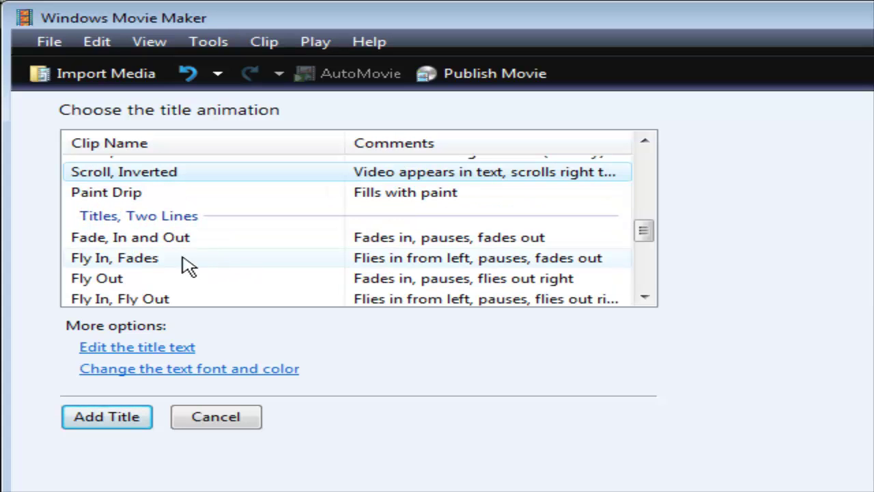
{"action": "scroll", "coordinate": [174, 238], "scroll_direction": "down", "scroll_amount": 1}
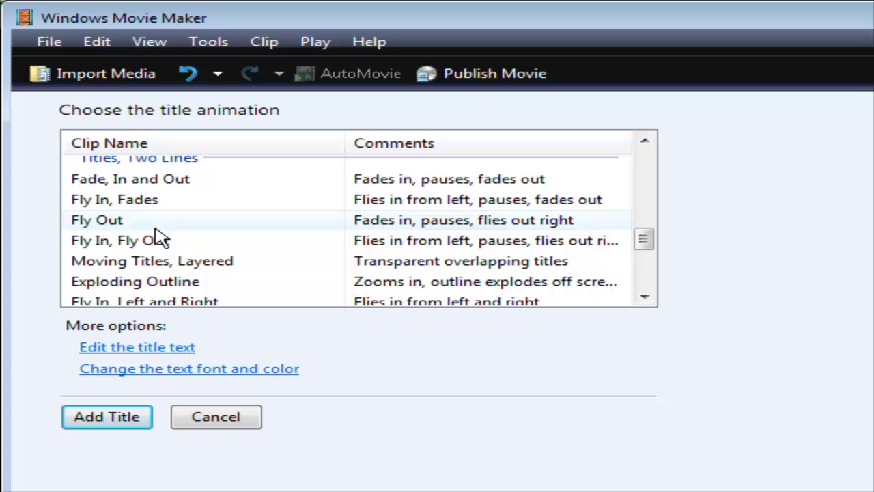
{"action": "left_click", "coordinate": [106, 245]}
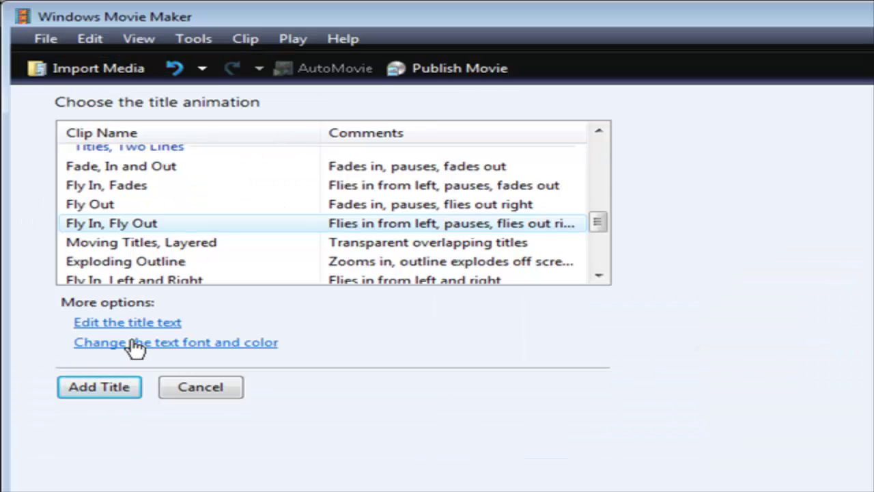
Set the title text colour to dark purple.
{"action": "left_click", "coordinate": [62, 215]}
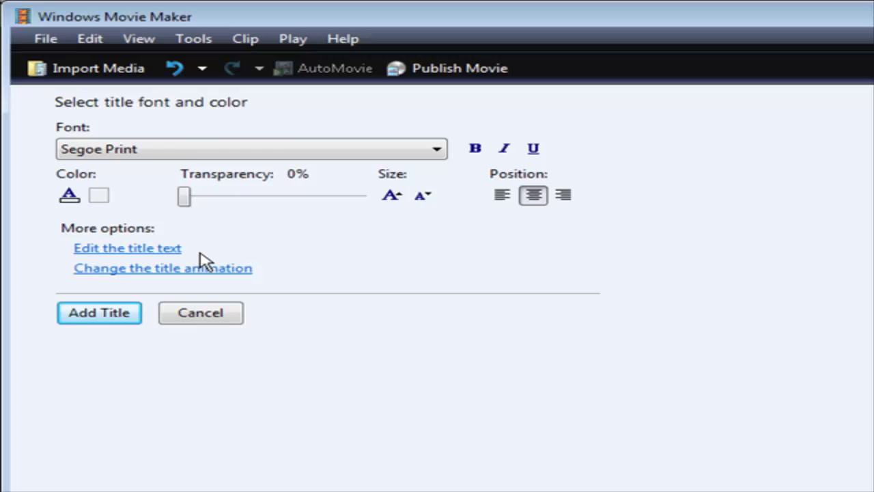
{"action": "left_click", "coordinate": [69, 196]}
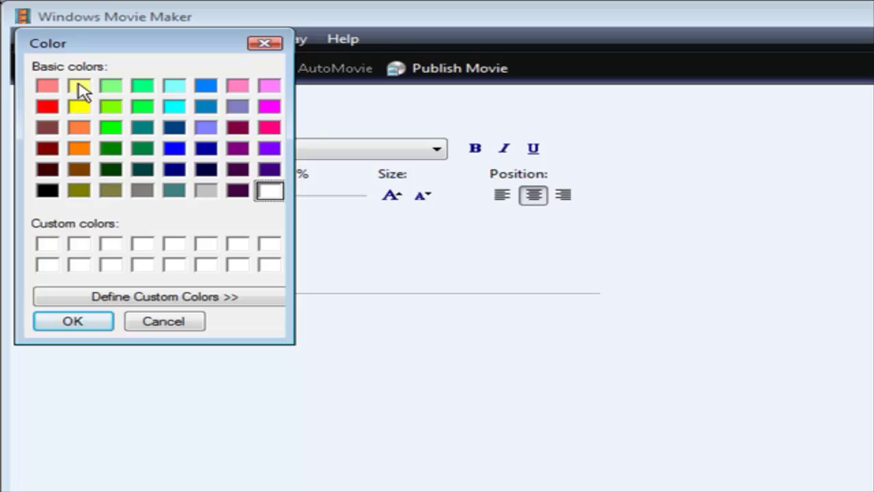
{"action": "left_click", "coordinate": [238, 191]}
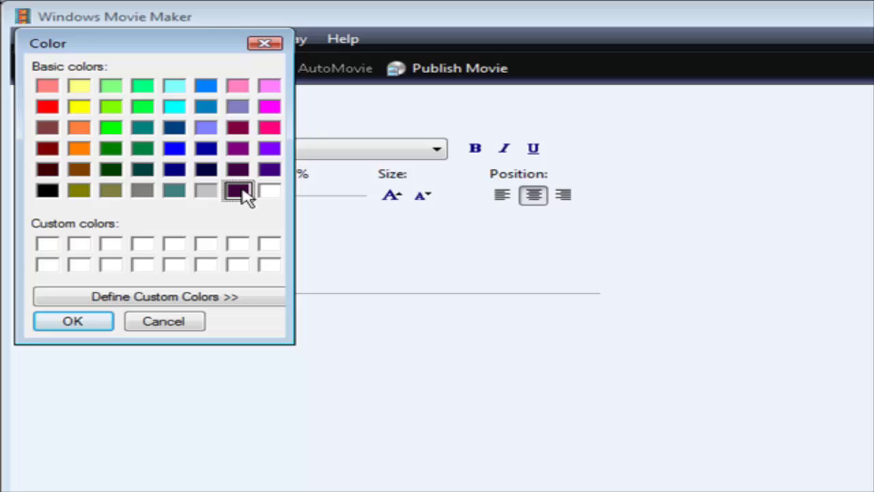
{"action": "left_click", "coordinate": [78, 322]}
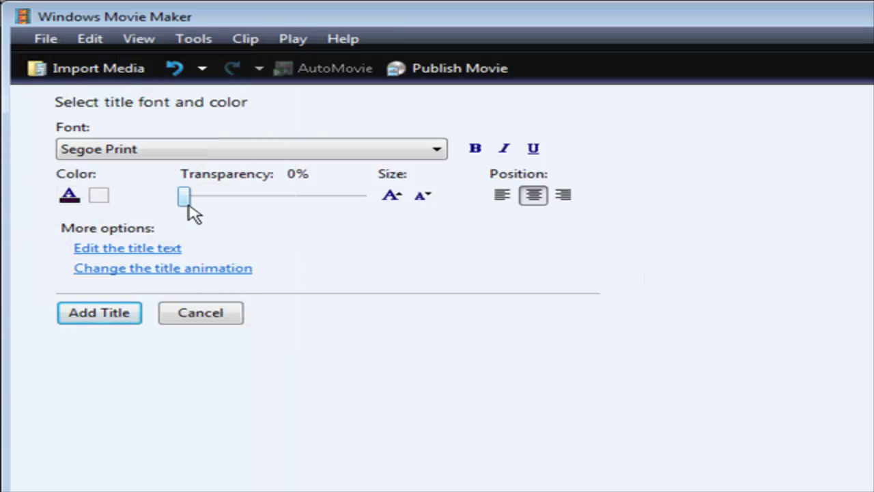
Decrease the title font size by three steps.
{"action": "left_click", "coordinate": [414, 195]}
{"action": "left_click", "coordinate": [415, 196]}
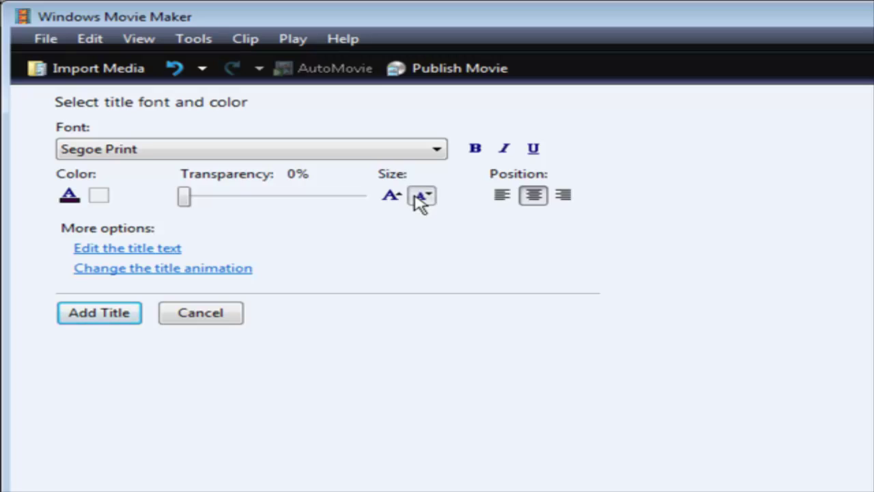
{"action": "left_click", "coordinate": [418, 199]}
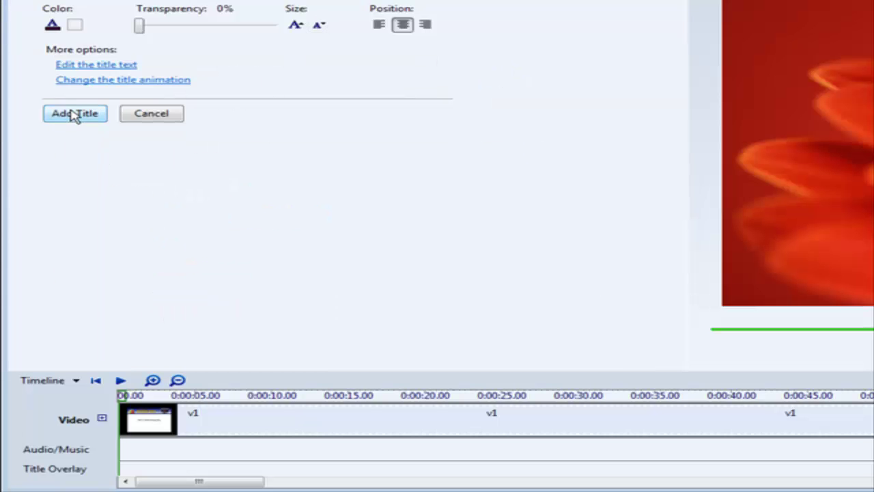
Add the title to the overlay track spanning about 0:00:17 to 0:00:38, then preview playback.
{"action": "left_click", "coordinate": [75, 114]}
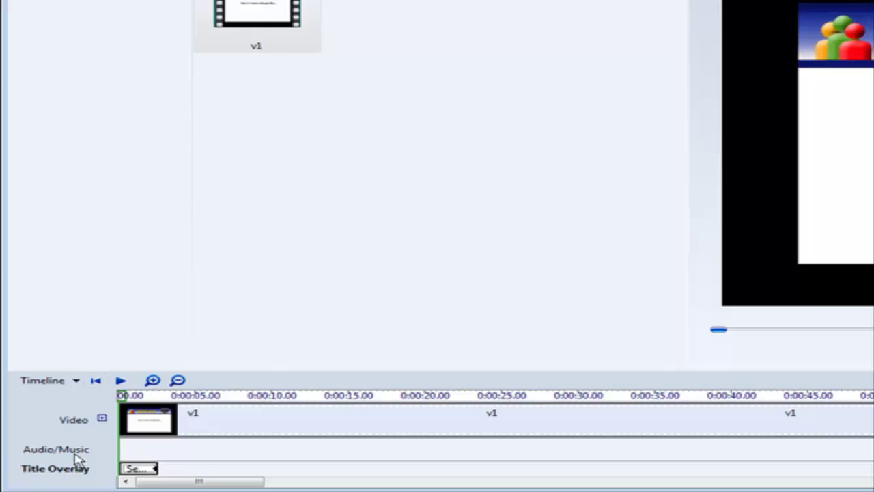
{"action": "left_click_drag", "start_coordinate": [130, 469], "coordinate": [398, 472]}
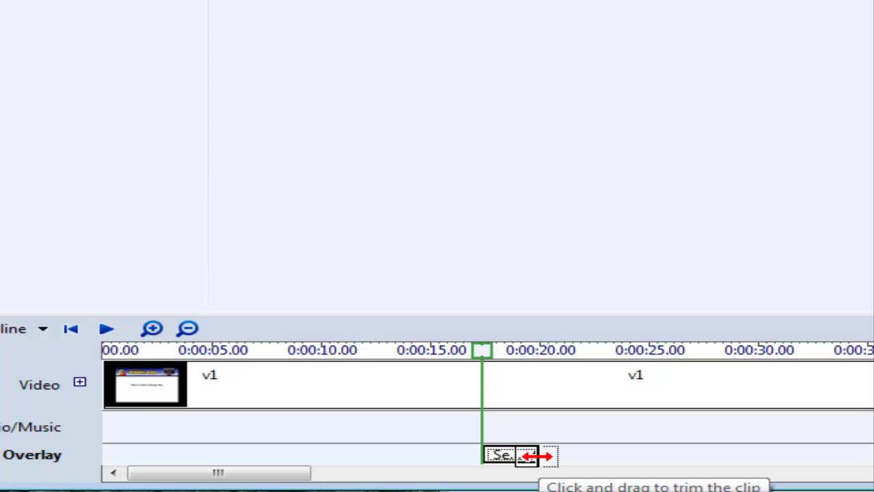
{"action": "left_click_drag", "start_coordinate": [529, 456], "coordinate": [871, 457]}
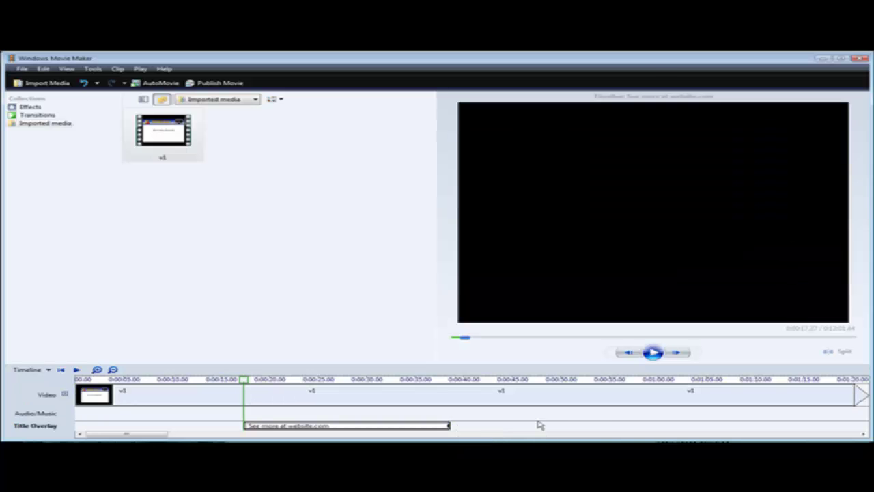
{"action": "left_click", "coordinate": [653, 353]}
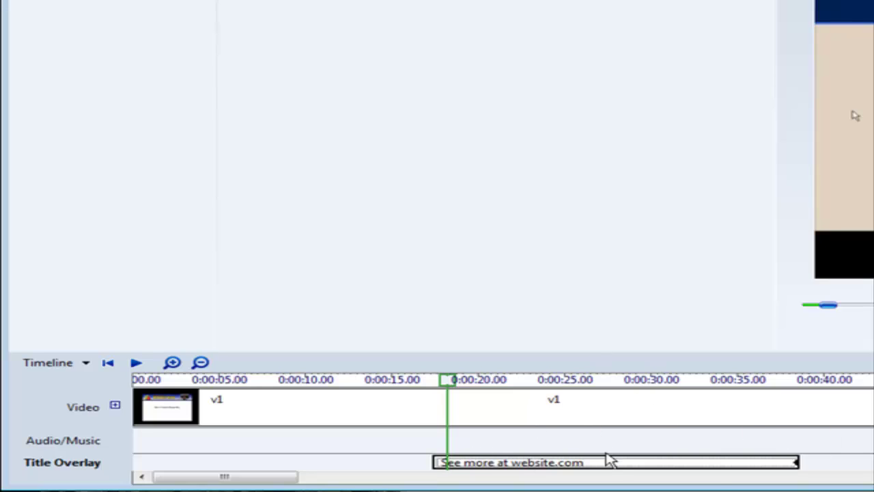
Copy the title overlay clip and paste it on the Title Overlay track at about 0:03:25.
{"action": "right_click", "coordinate": [564, 464]}
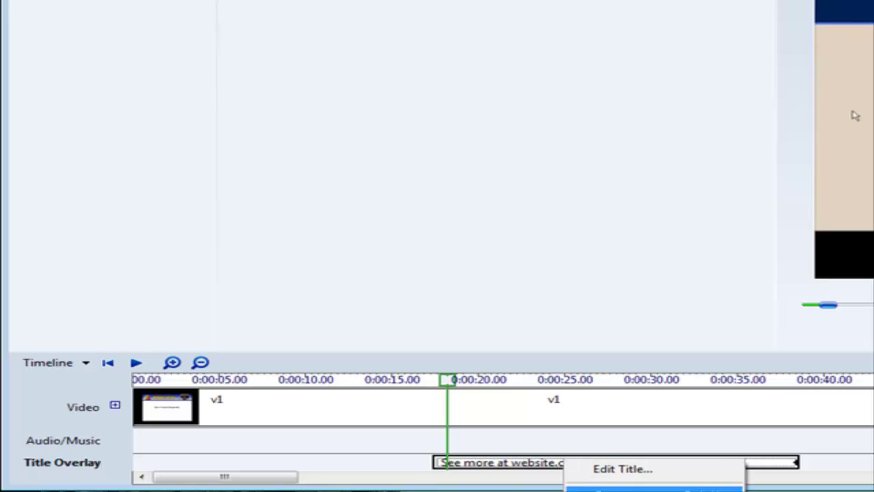
{"action": "key", "text": "Escape"}
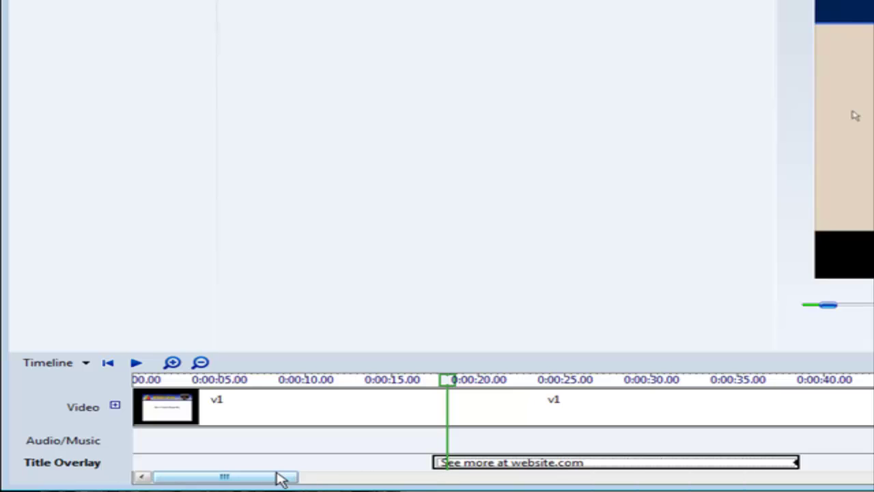
{"action": "left_click_drag", "start_coordinate": [279, 476], "coordinate": [604, 485]}
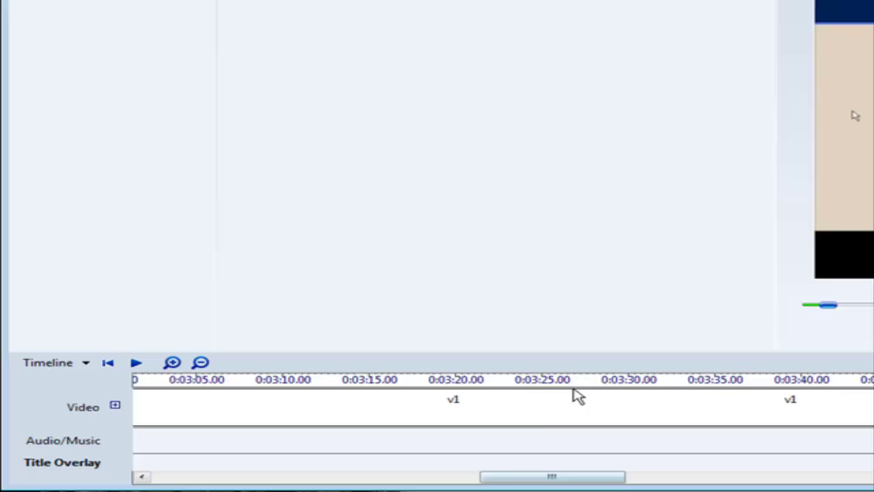
{"action": "left_click", "coordinate": [541, 380]}
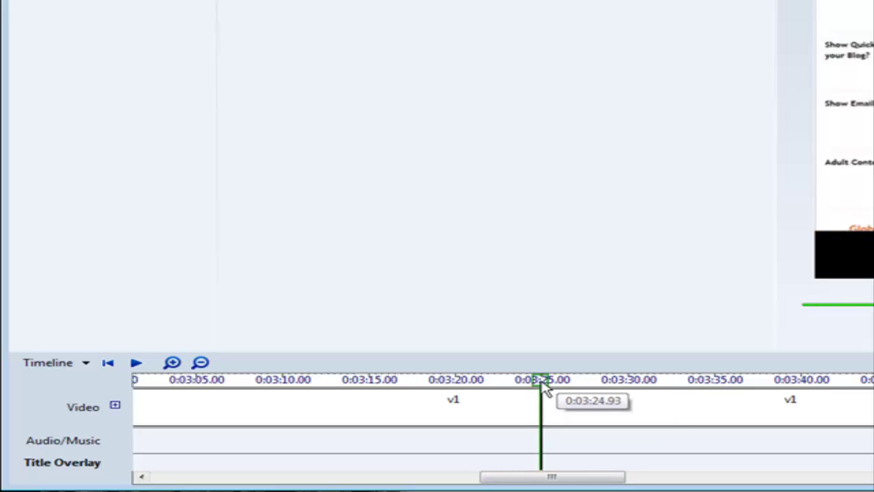
{"action": "right_click", "coordinate": [543, 469]}
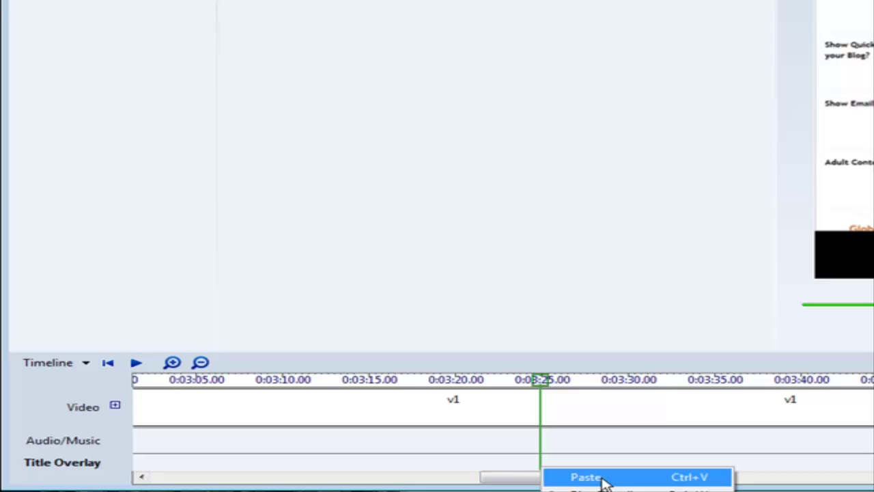
{"action": "left_click", "coordinate": [657, 482]}
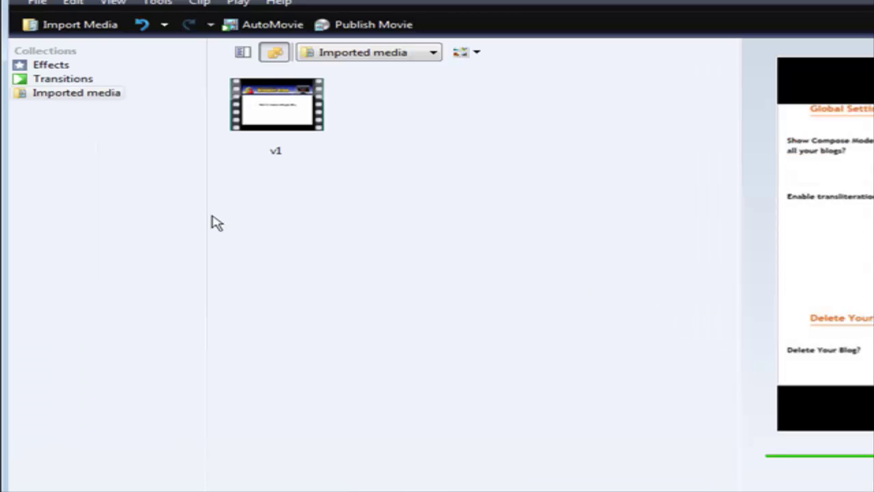
Publish the movie to this computer as 'Movie' on the Desktop at best quality.
{"action": "left_click", "coordinate": [359, 27]}
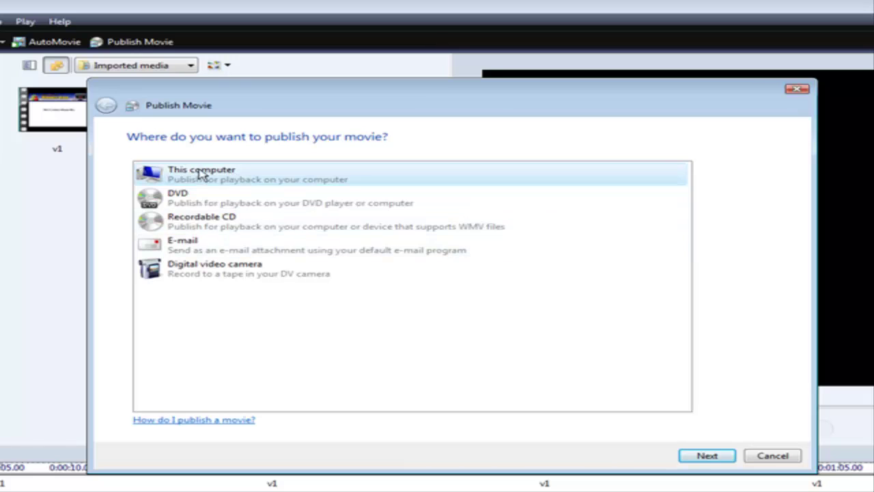
{"action": "left_click", "coordinate": [713, 456]}
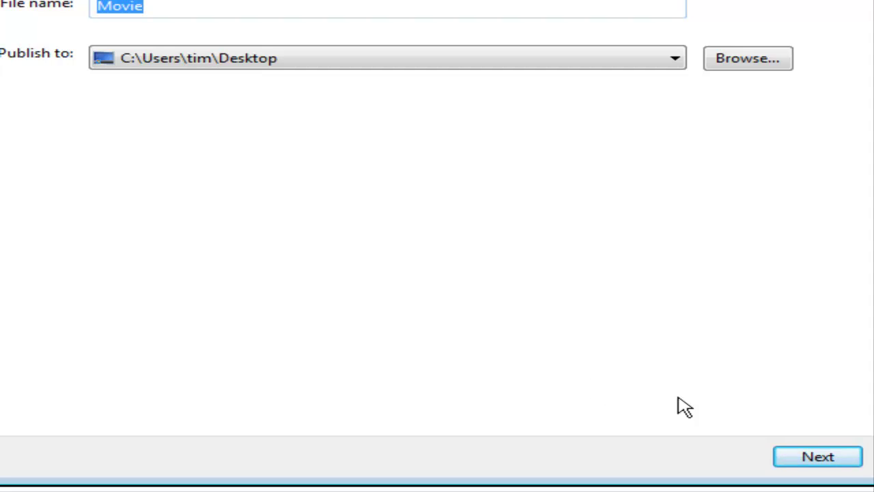
{"action": "left_click", "coordinate": [830, 458]}
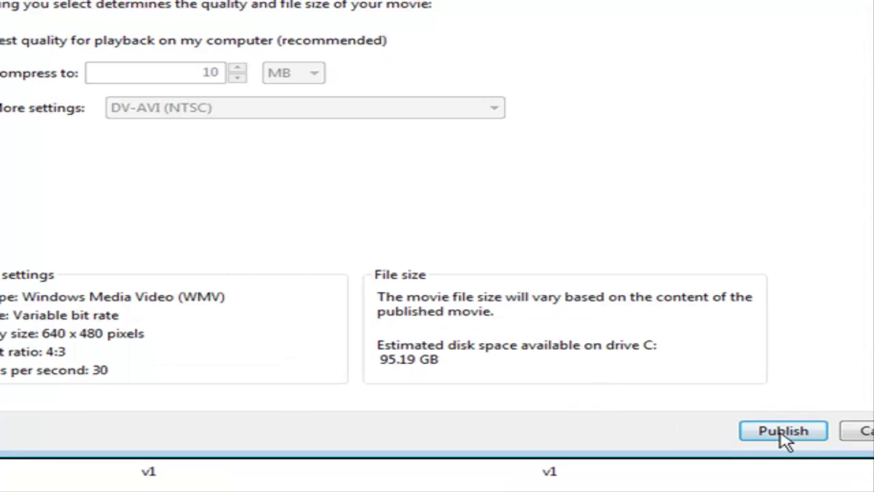
{"action": "left_click", "coordinate": [791, 431]}
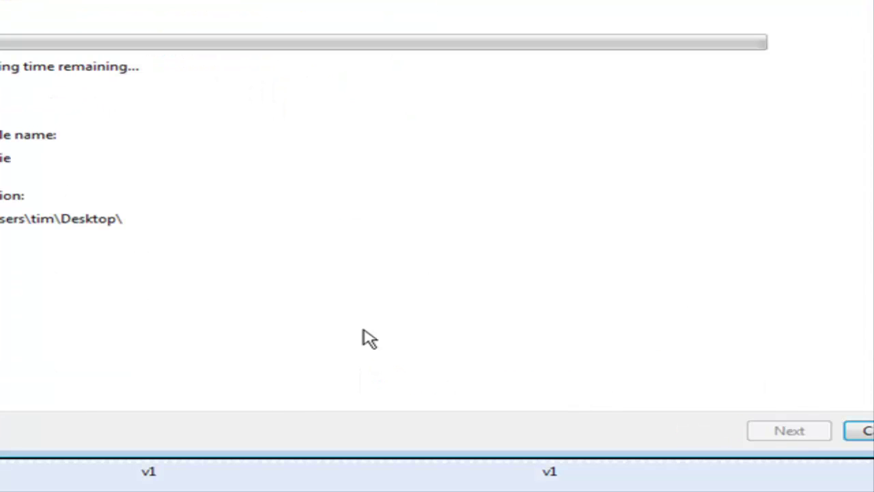